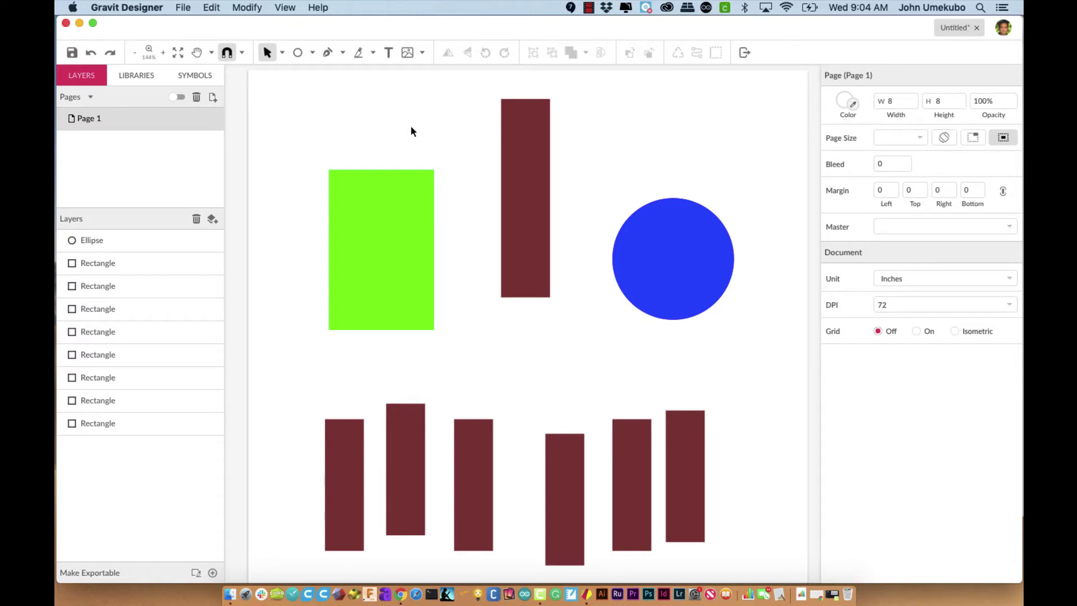
Select the green and tall maroon rectangles and trial left, center and right alignment, undoing each.
drag(401, 131, 527, 239)
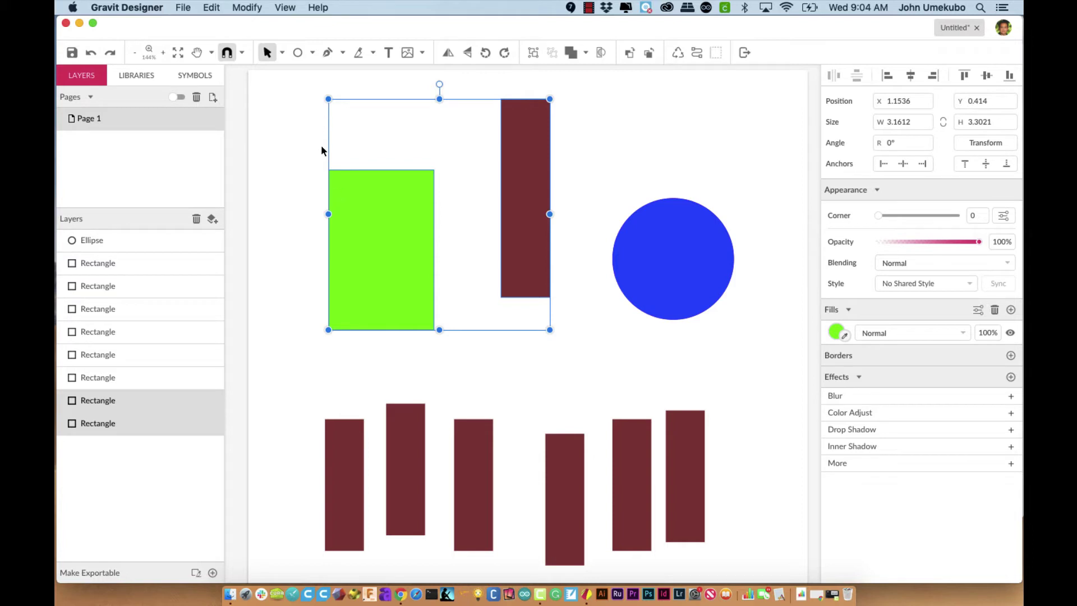
click(885, 75)
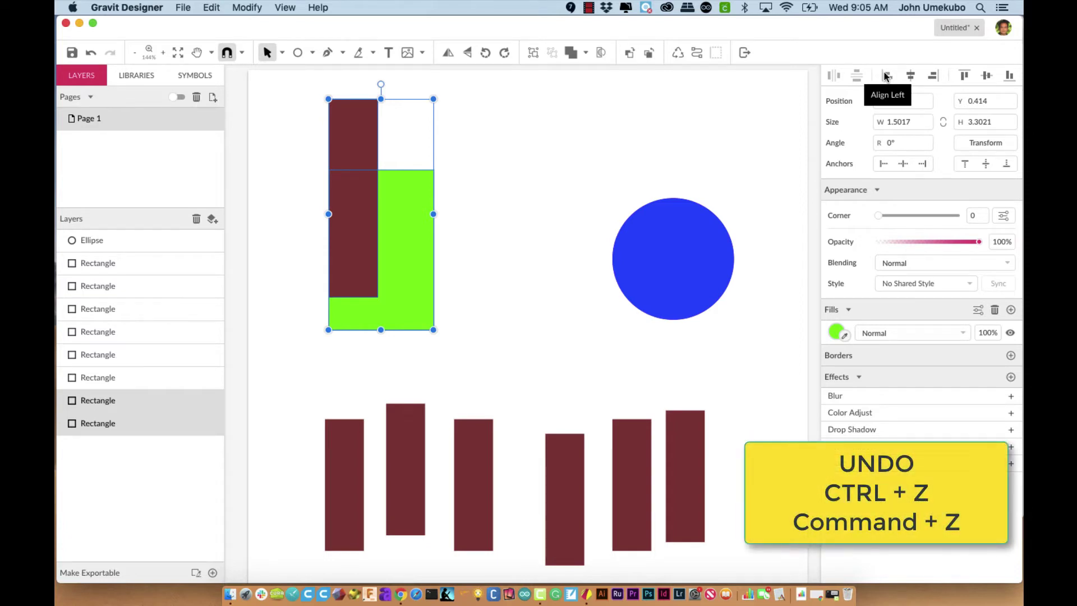
key(cmd+z)
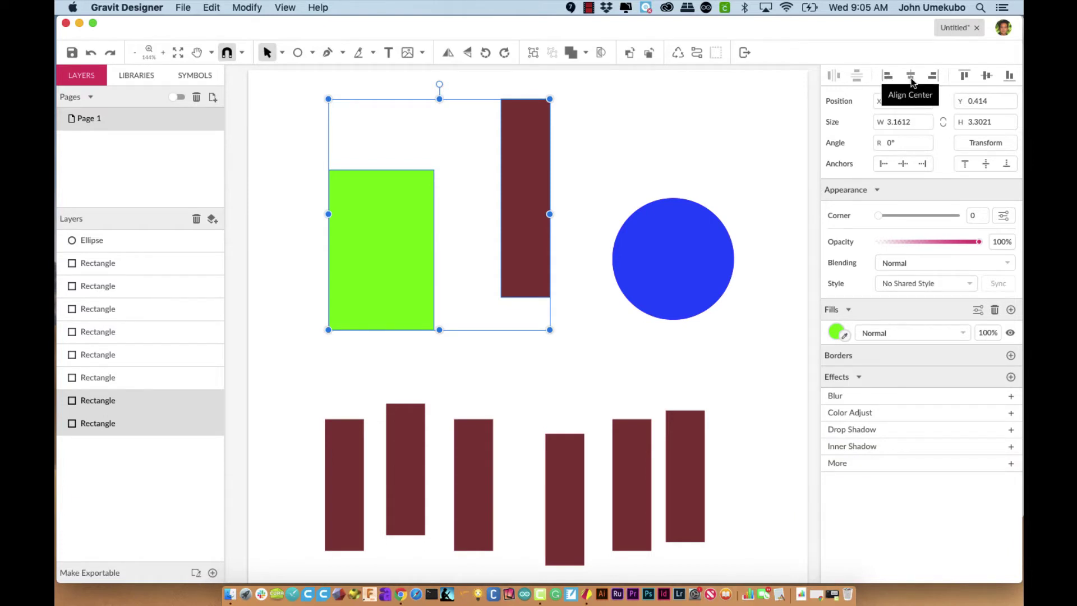
click(911, 78)
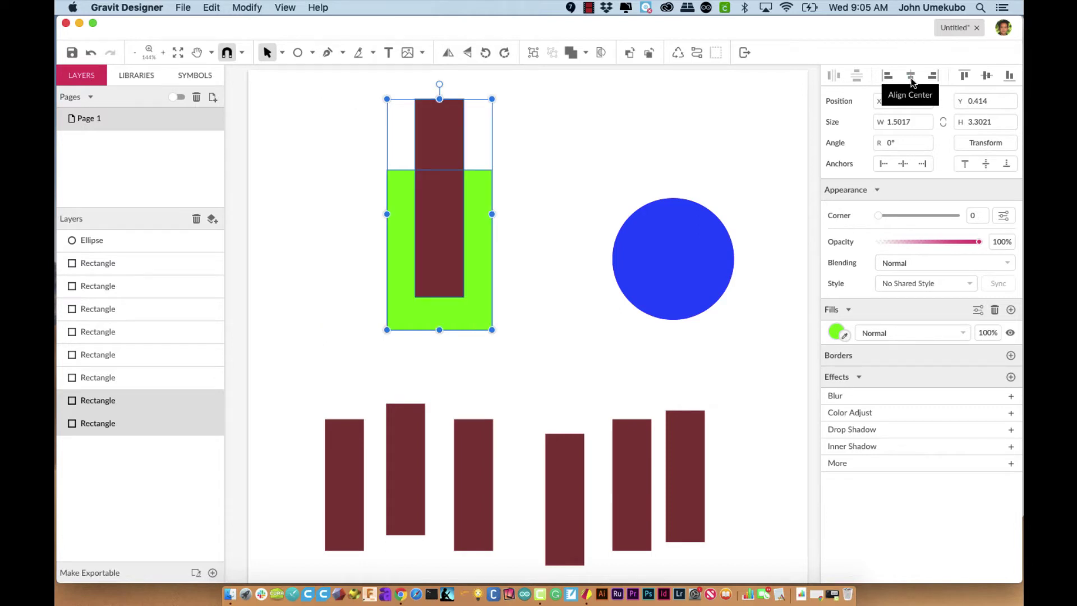
key(super+z)
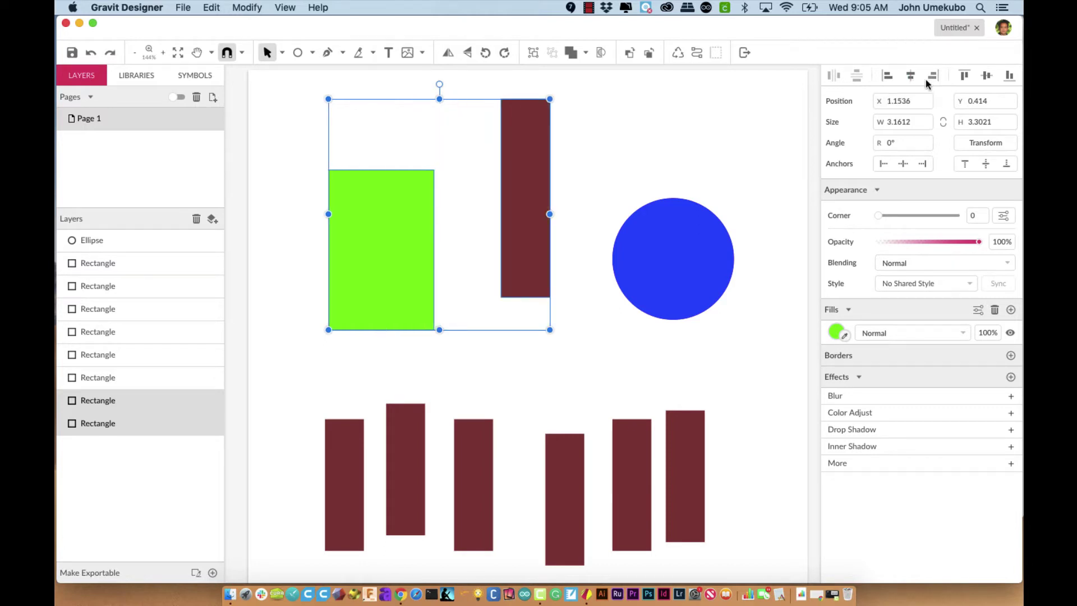
click(932, 77)
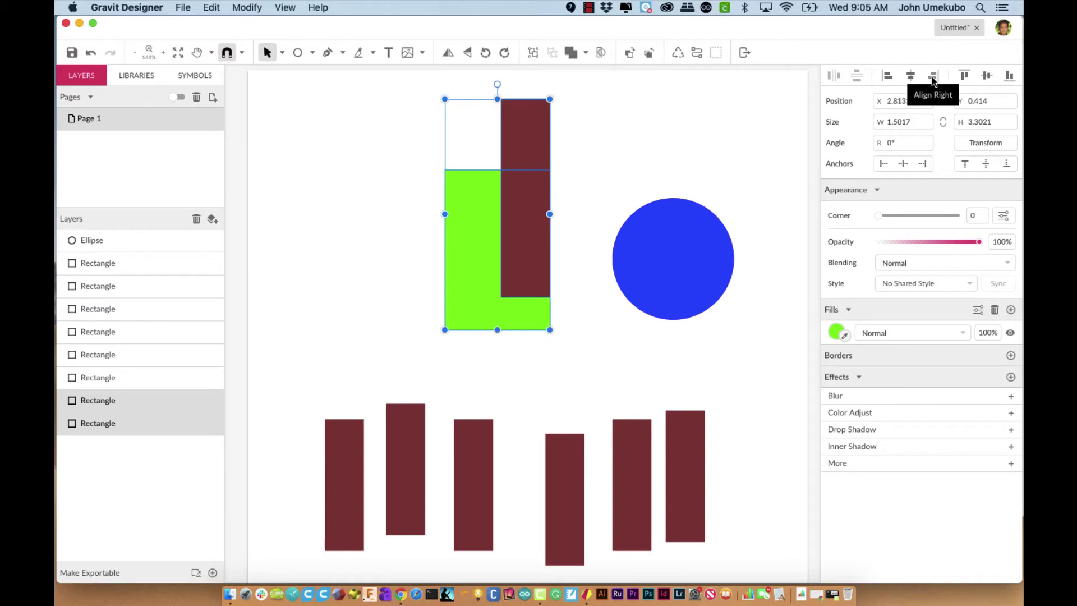
key(super+z)
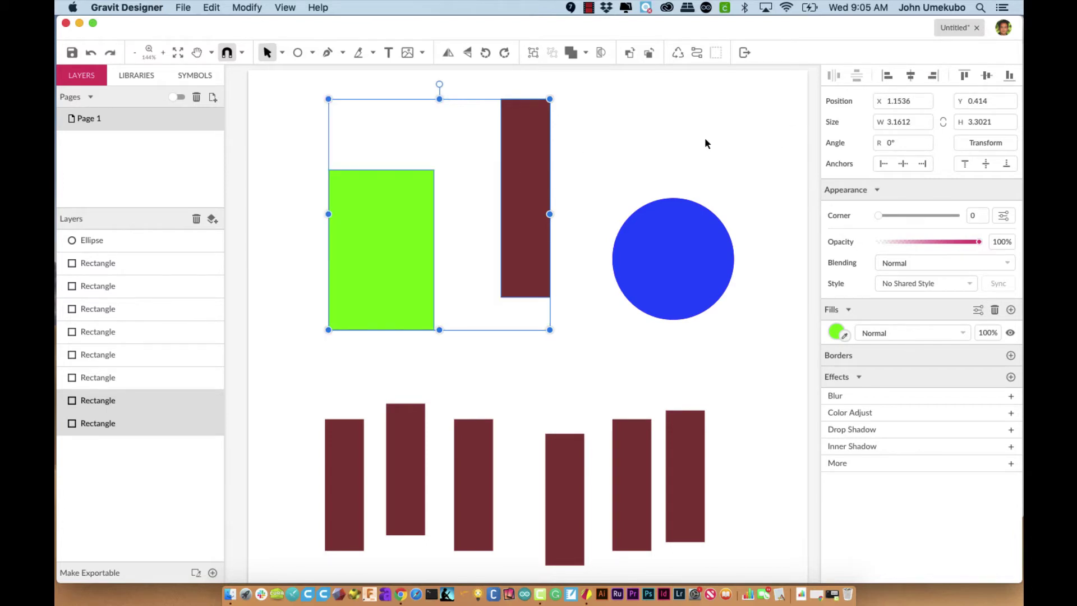
Select the green rectangle, maroon rectangle and blue circle; trial top and middle, then align bottoms.
click(311, 123)
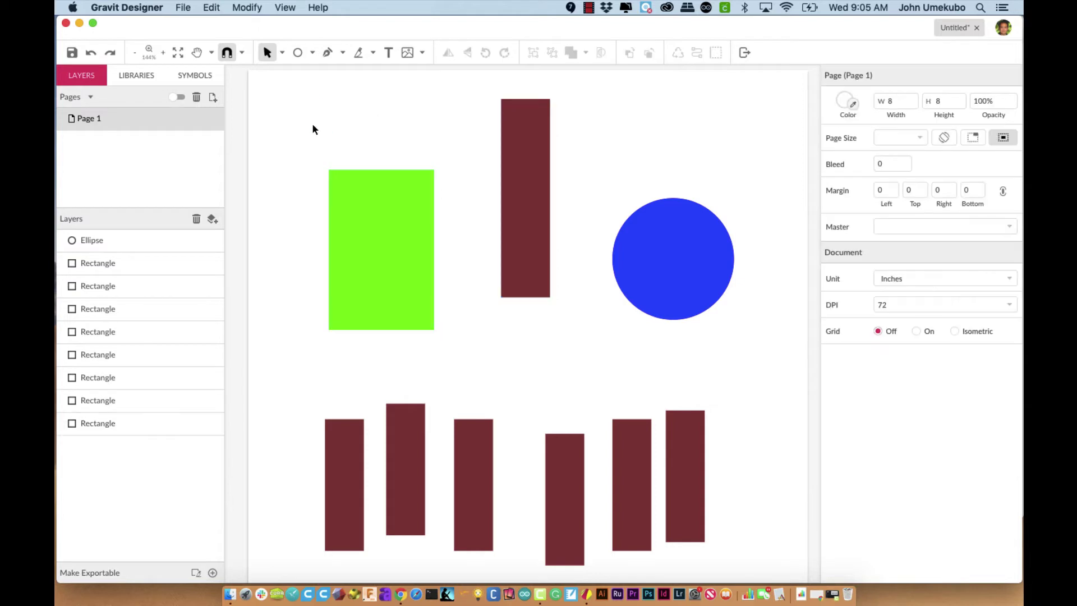
drag(312, 123, 677, 278)
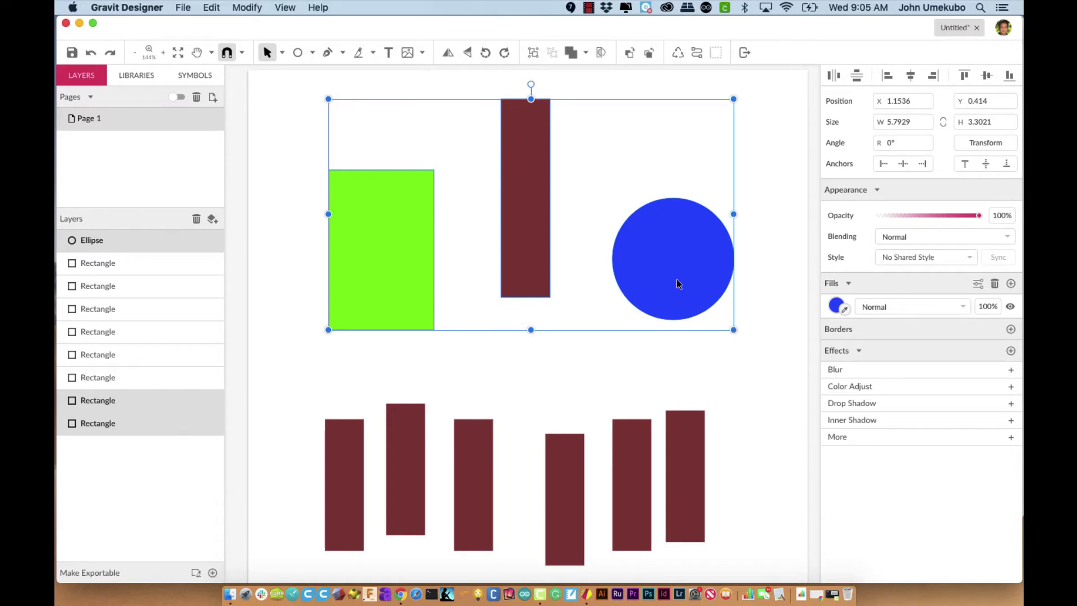
click(966, 79)
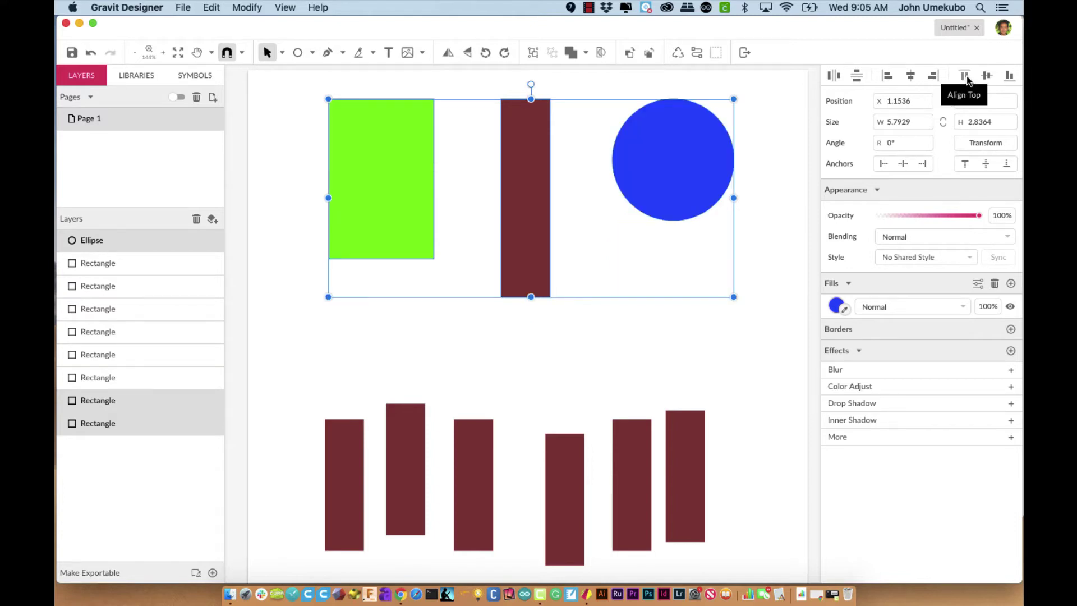
key(super+z)
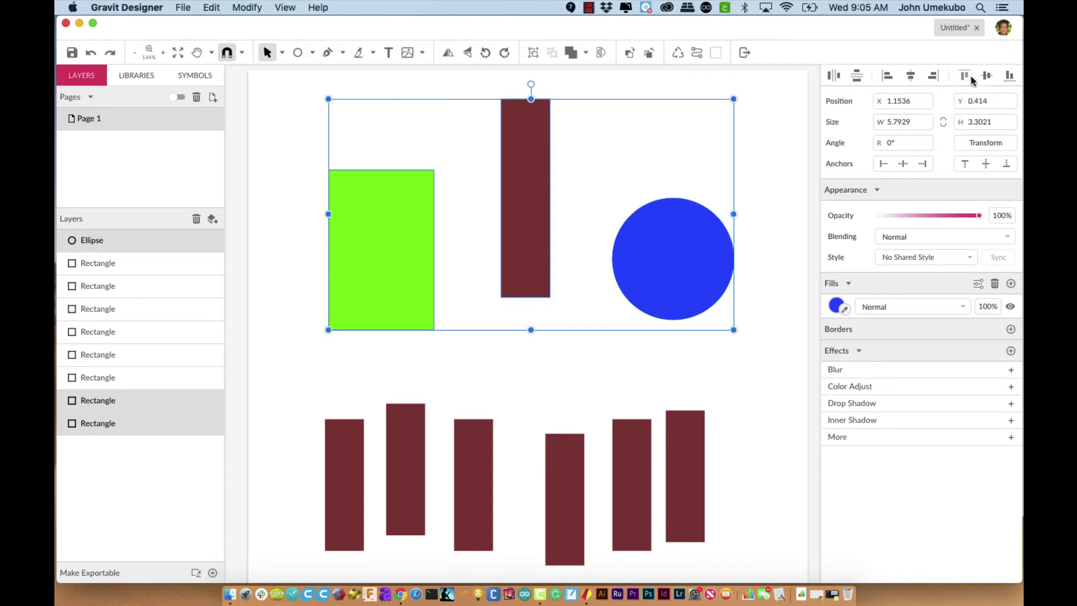
click(987, 78)
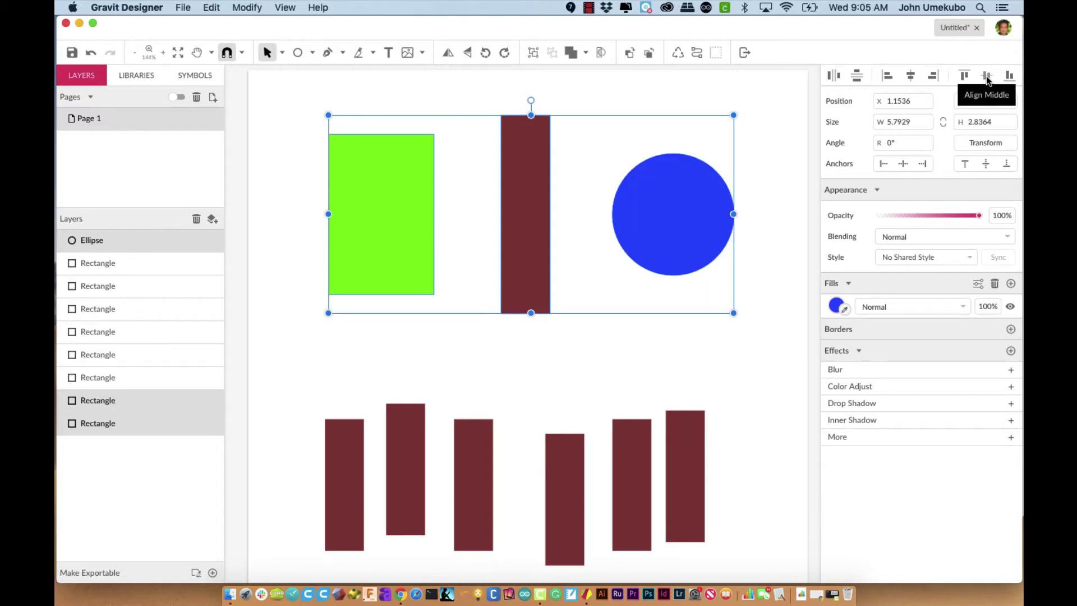
key(super+z)
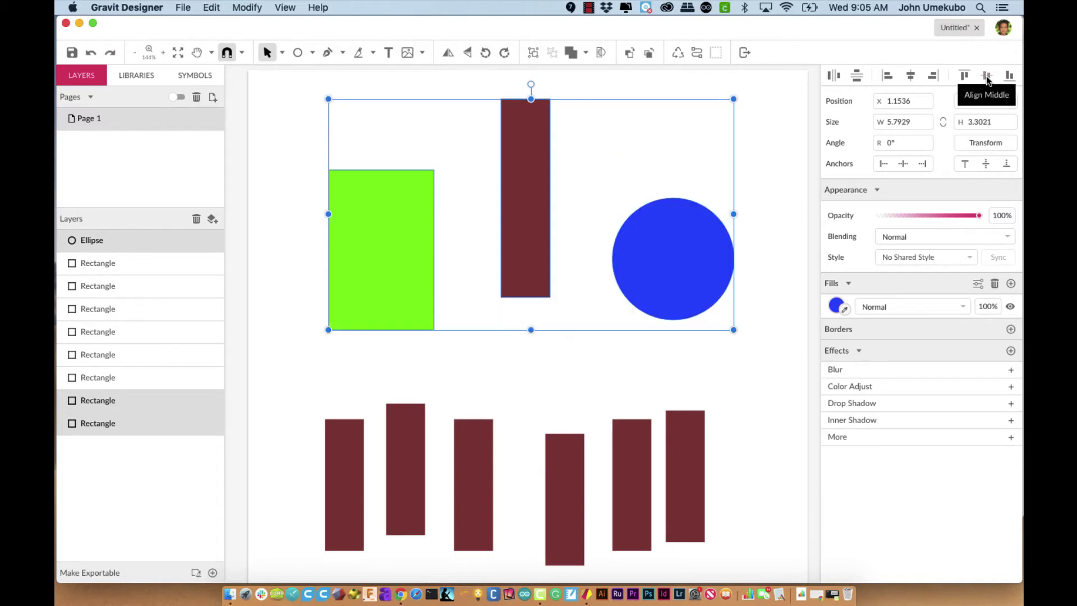
click(1009, 77)
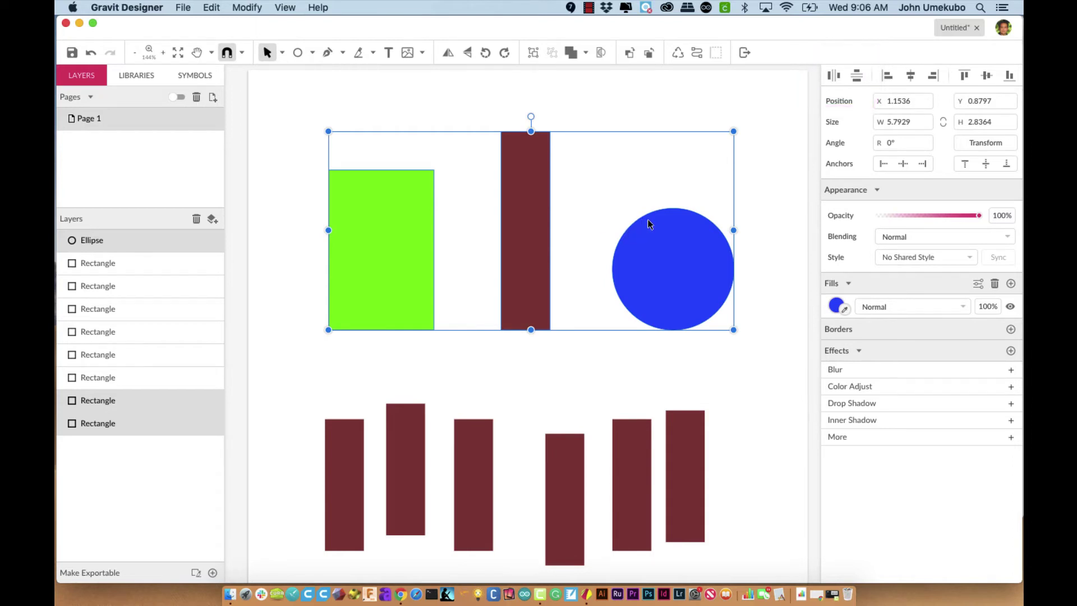
Scroll down, deselect the upper shapes, and select the six maroon bars near the page bottom.
scroll(594, 463, down, 5)
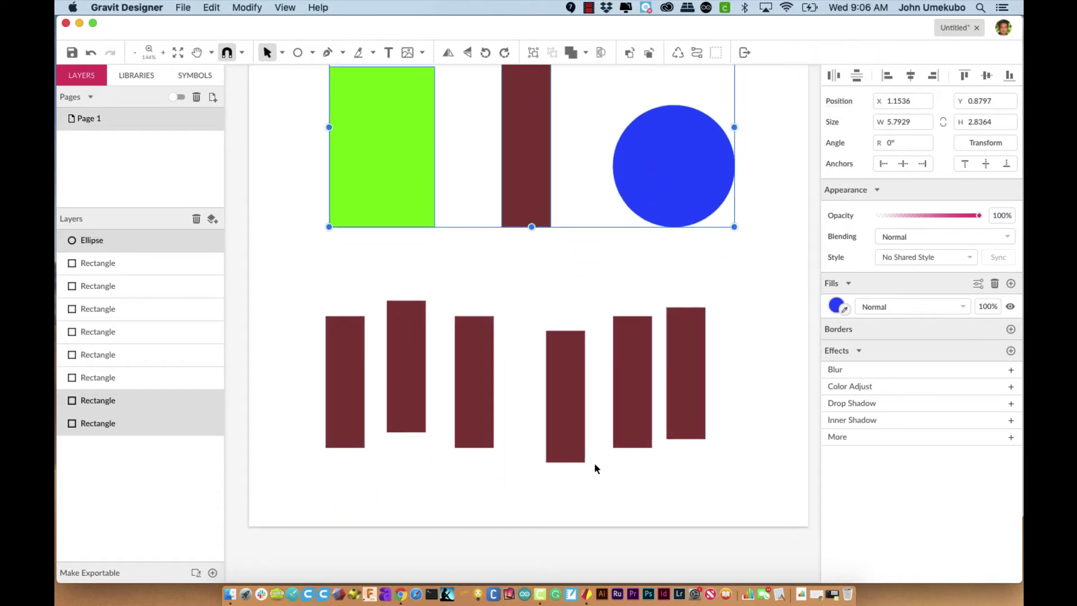
click(298, 269)
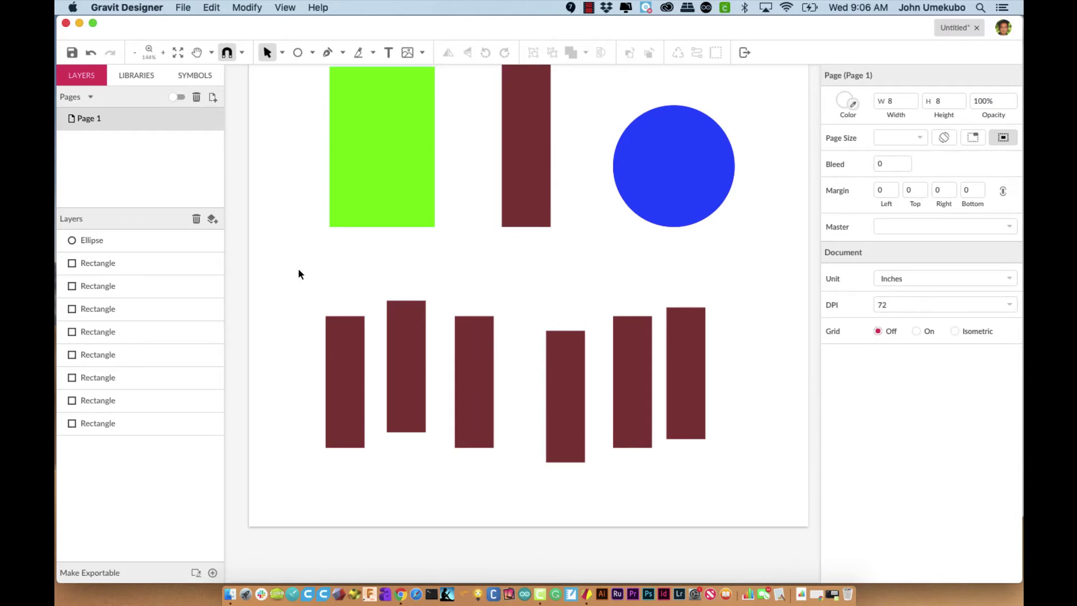
drag(298, 270, 736, 415)
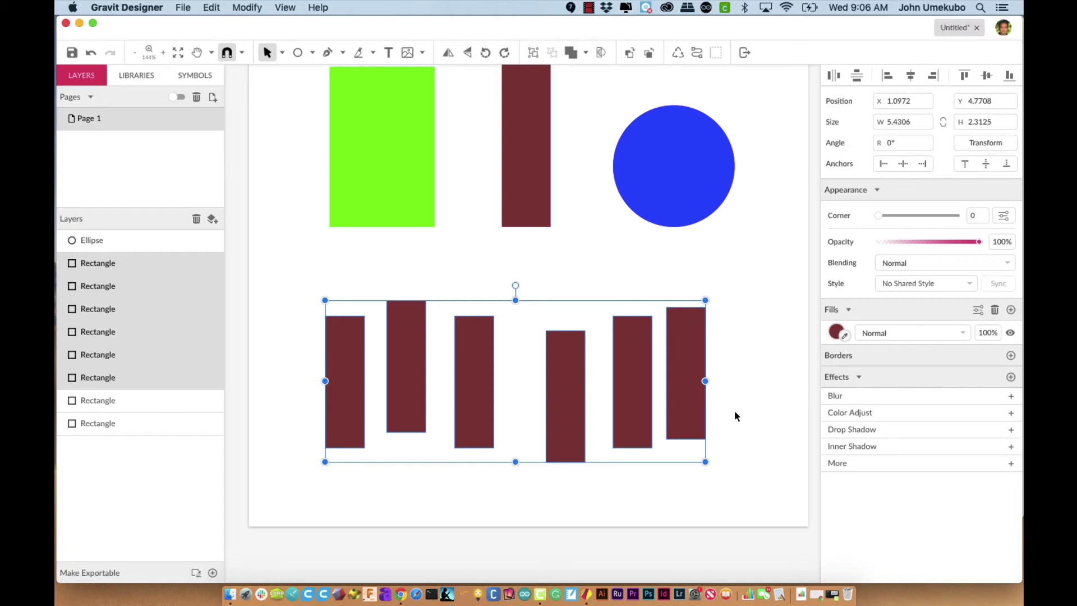
Bottom-align and evenly distribute the six bars horizontally, then select the right five.
click(1010, 78)
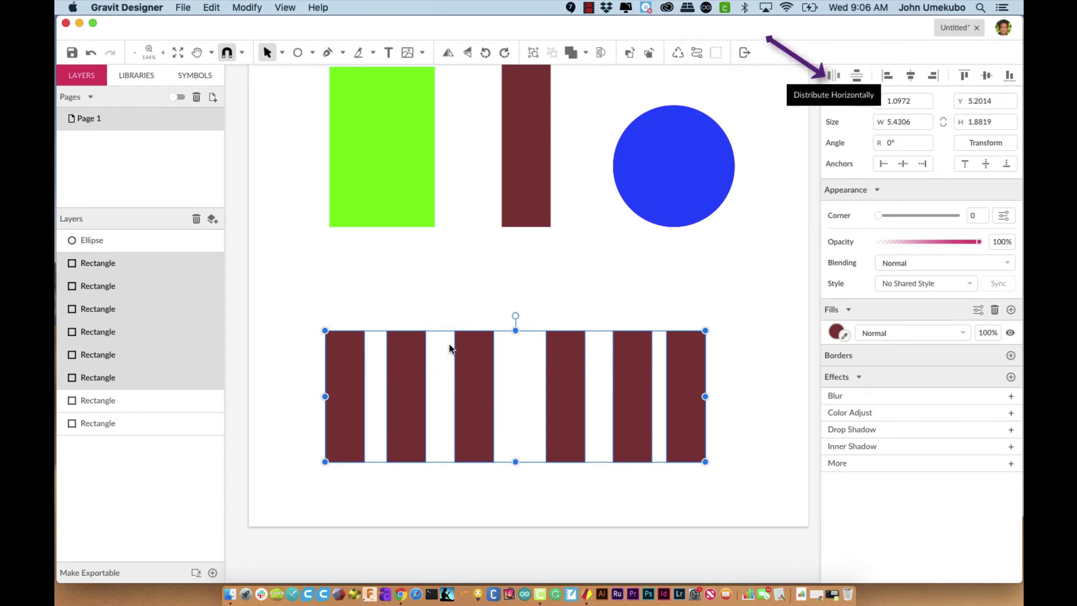
key(ctrl+super+h)
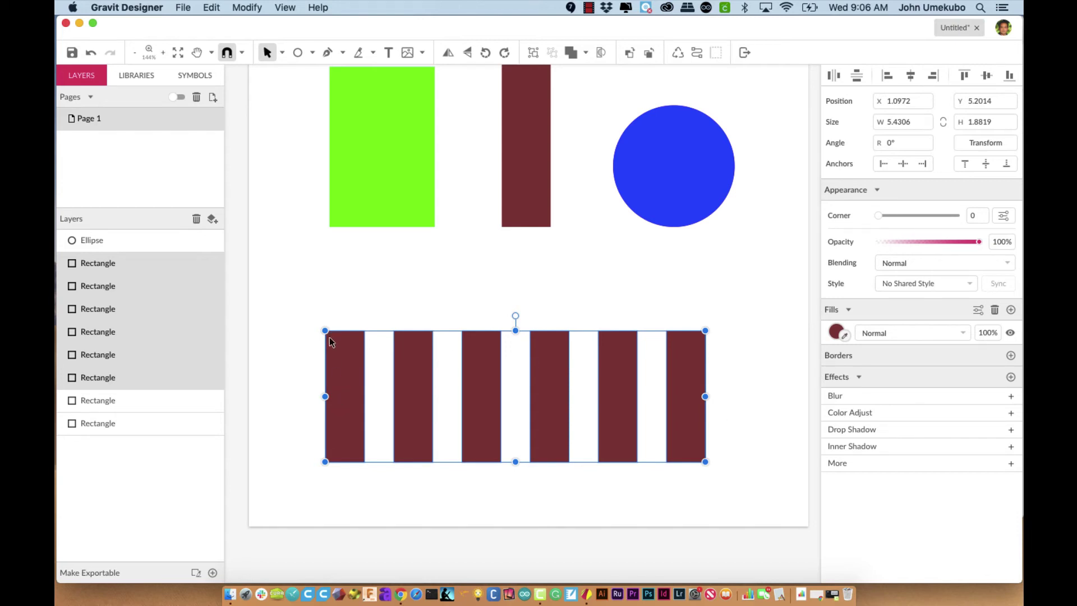
key(Escape)
drag(378, 305, 734, 416)
Delete the five selected stripes and move the remaining left rectangle into position.
key(Delete)
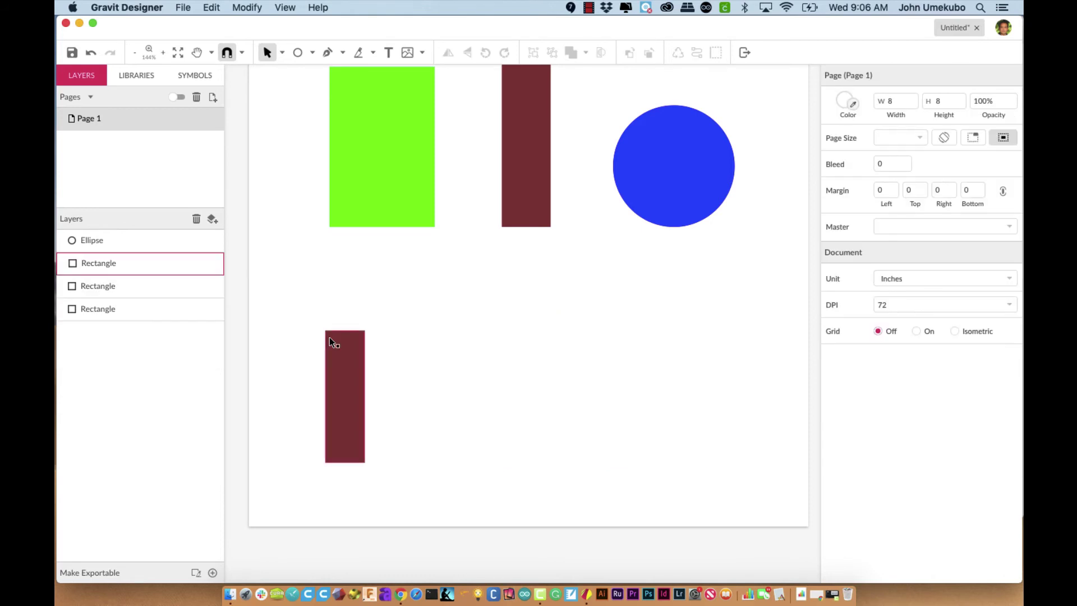
click(329, 337)
drag(329, 338, 331, 341)
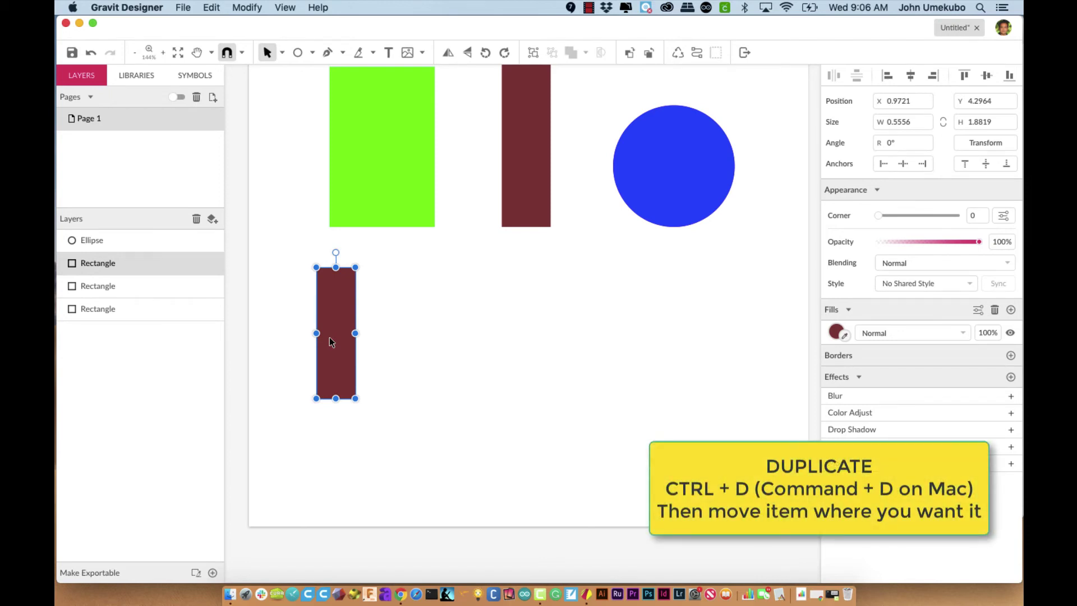
Duplicate the rectangle and place the copy to its right at the desired spacing.
key(super+d)
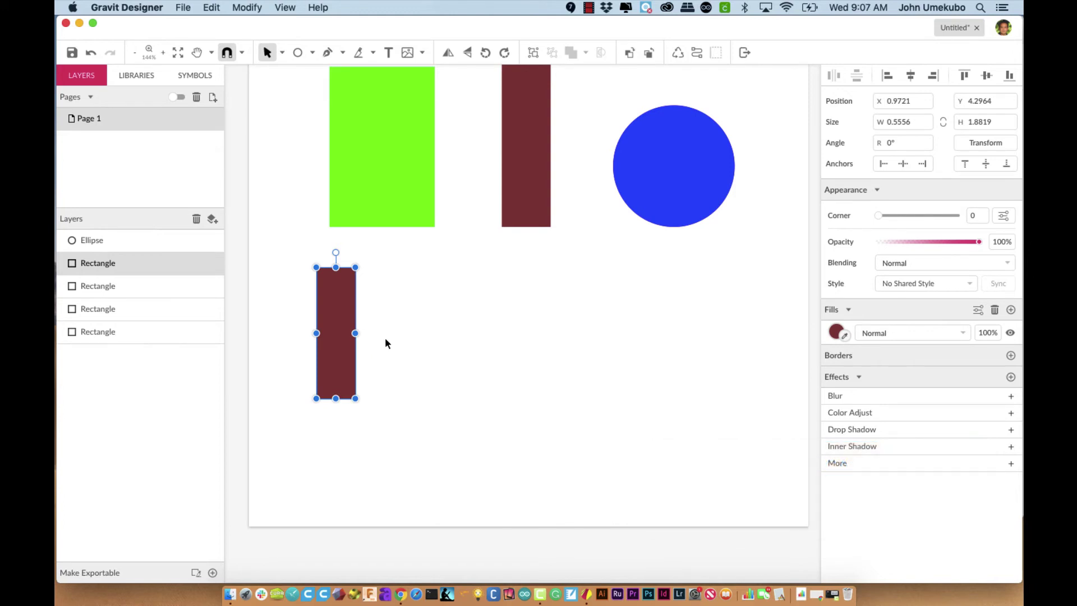
mouse_move(395, 339)
mouse_down()
mouse_move(405, 339)
mouse_move(392, 340)
mouse_up()
key(Right)
key(Right)
key(Right)
key(Right)
key(Right)
key(Right)
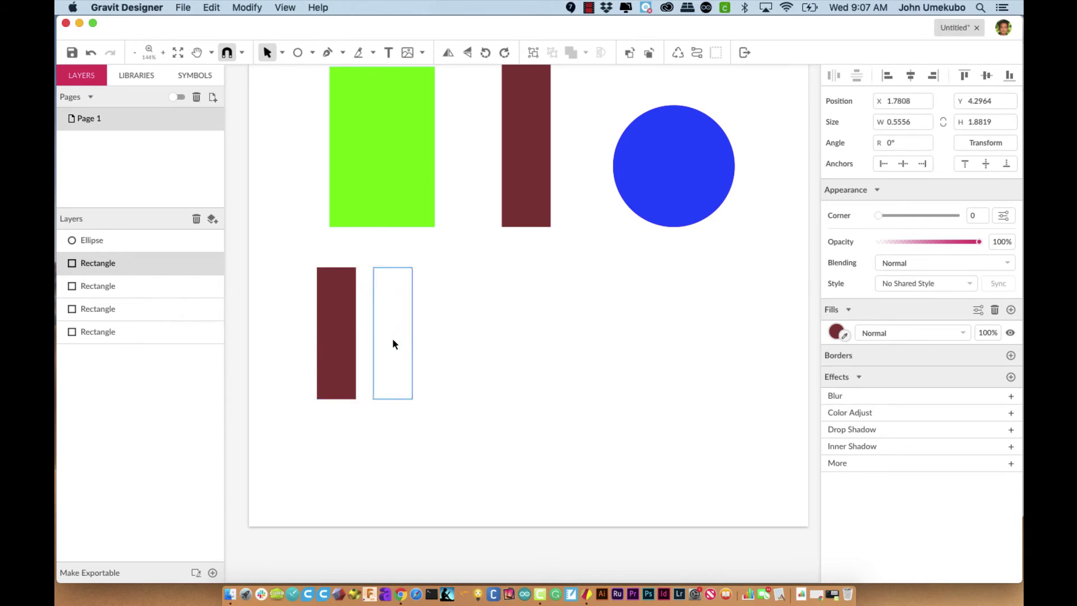
key(Right)
key(Right)
key(Right)
key(Right)
key(Right)
key(Right)
key(Right)
key(Right)
key(Right)
key(Right)
key(Right)
key(Right)
key(Right)
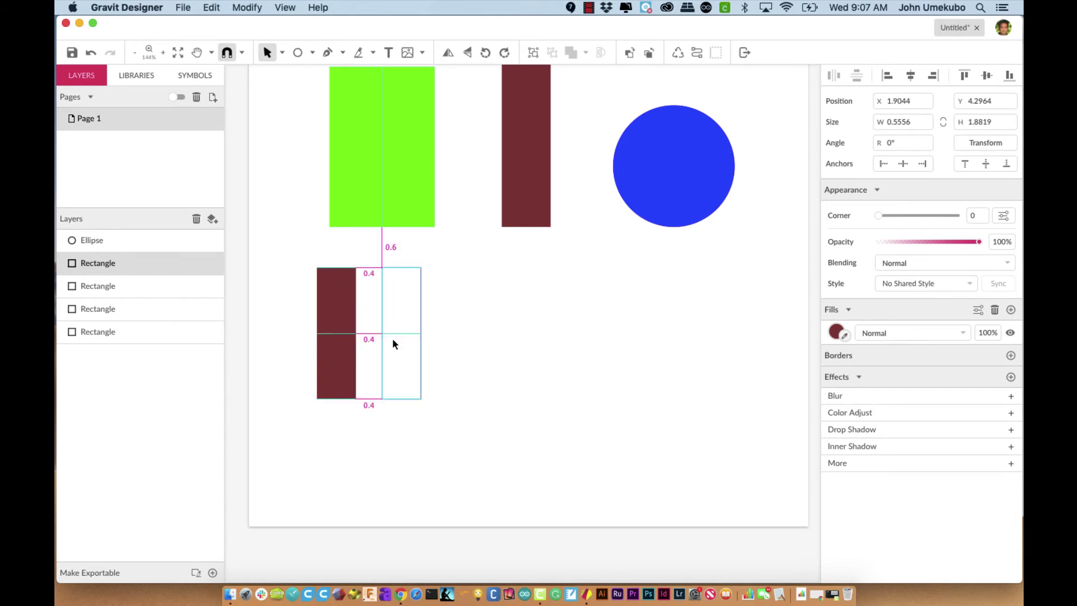
key(Right)
key(Right)
key(Right)
key(Right)
key(Right)
key(Right)
key(Right)
key(Right)
key(Right)
key(Right)
key(Left)
key(Left)
key(Left)
key(Left)
key(Left)
key(Left)
key(Left)
key(Left)
key(Left)
key(Left)
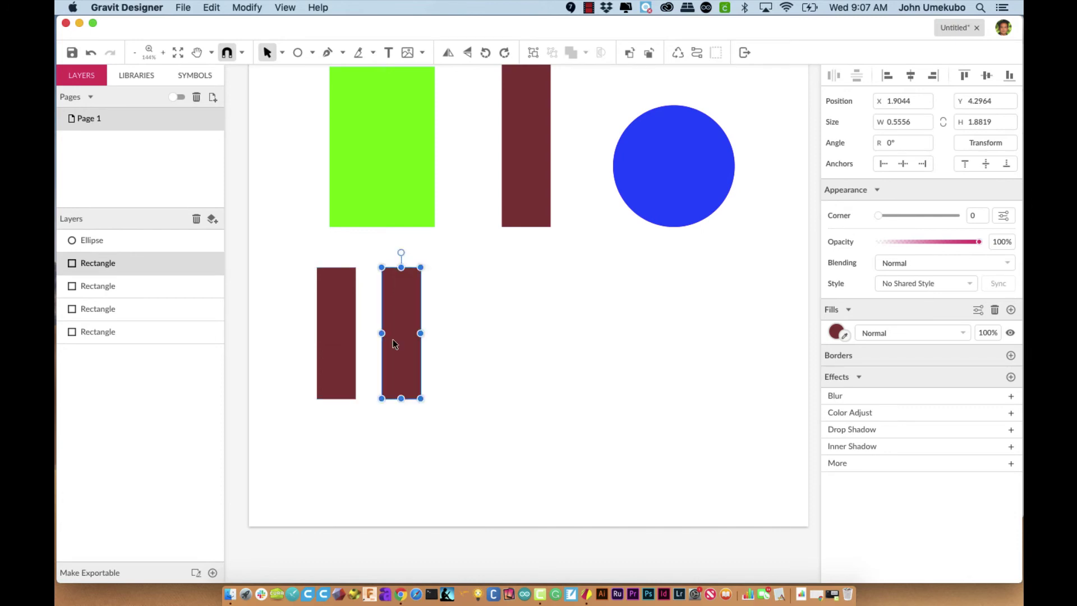
Add four more evenly spaced duplicates with Cmd+D.
key(super+d)
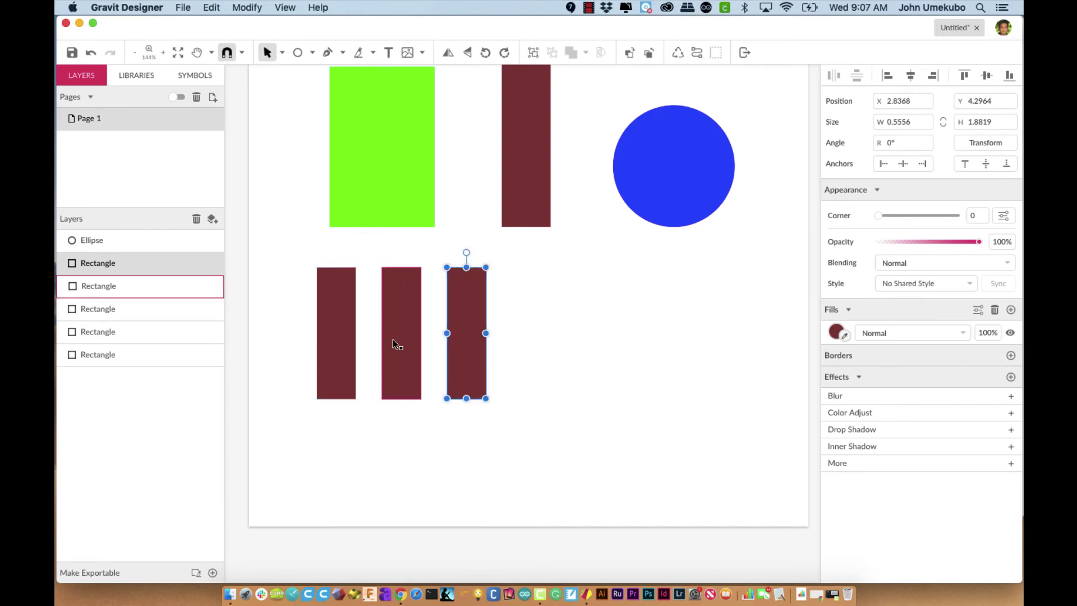
key(super+d)
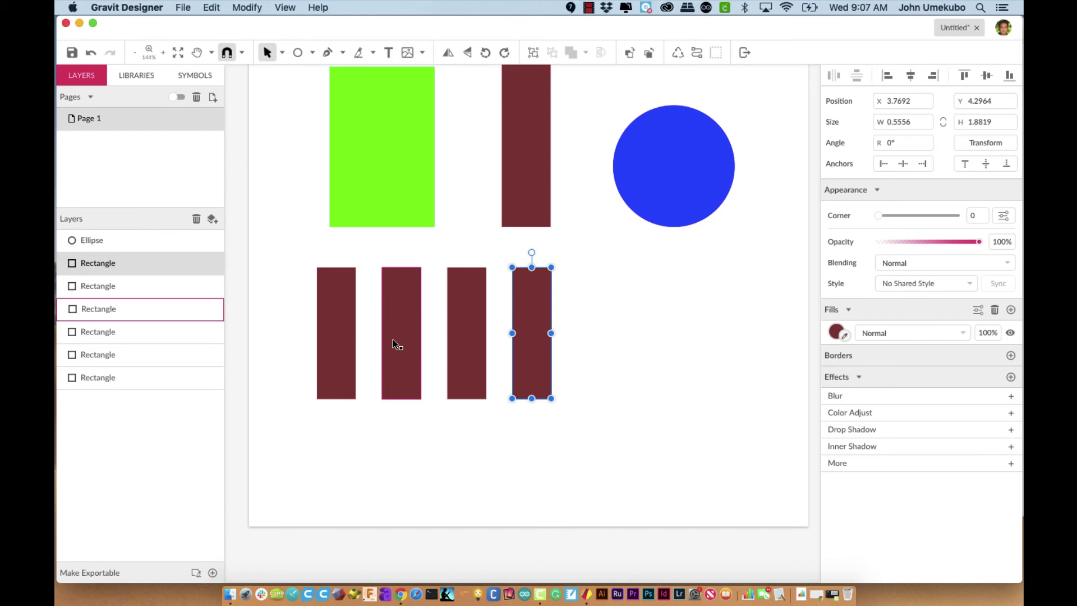
key(super+d)
key(super+d)
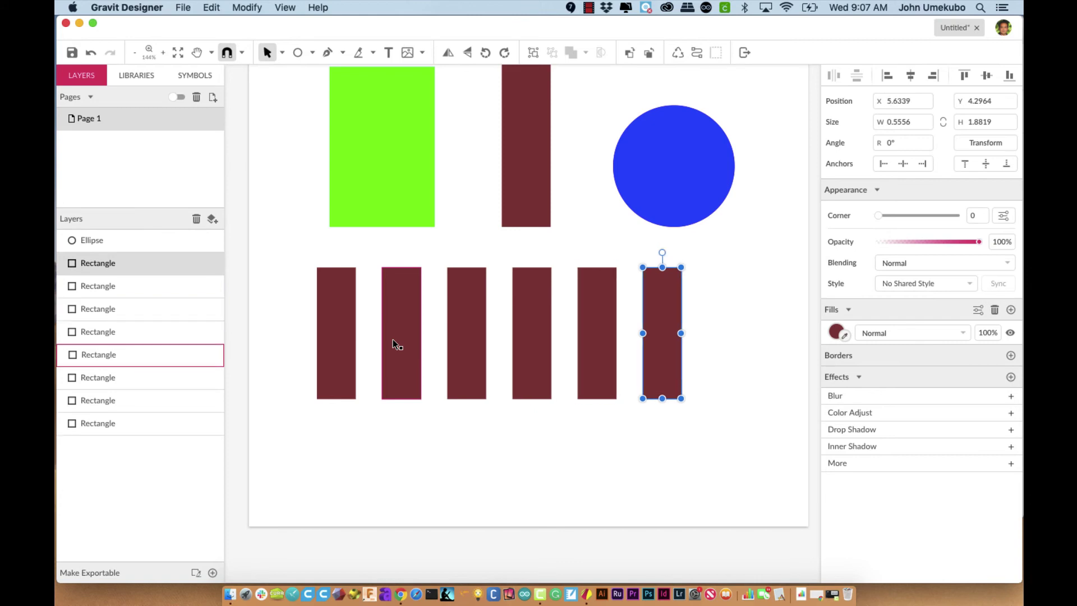
key(super+d)
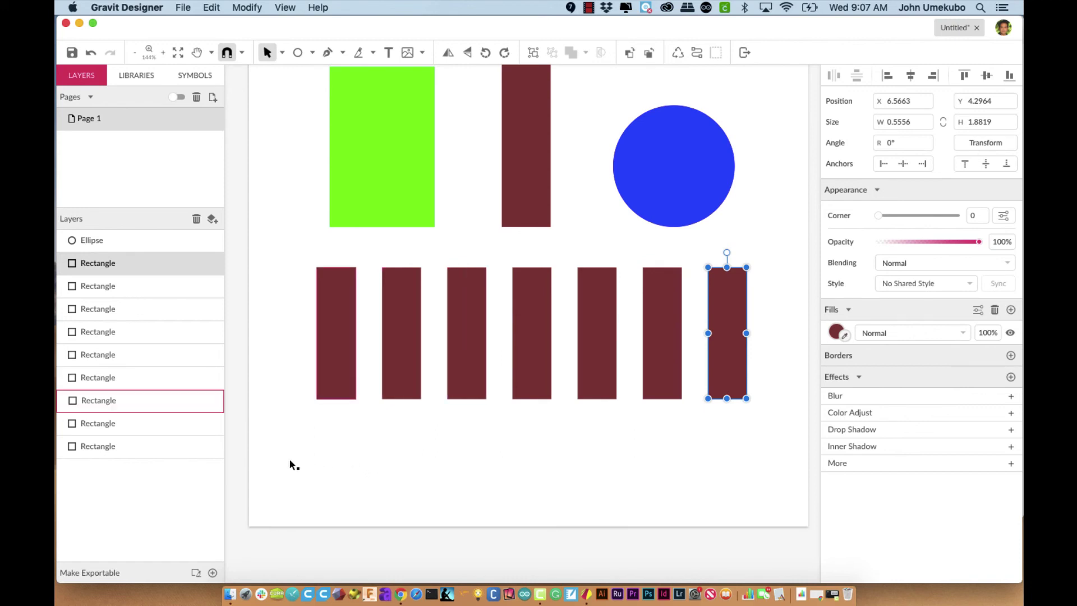
Move the end rectangles to the bottom page corners and the middle five down to the bottom.
mouse_move(291, 466)
mouse_down()
mouse_move(305, 463)
mouse_move(286, 452)
mouse_up()
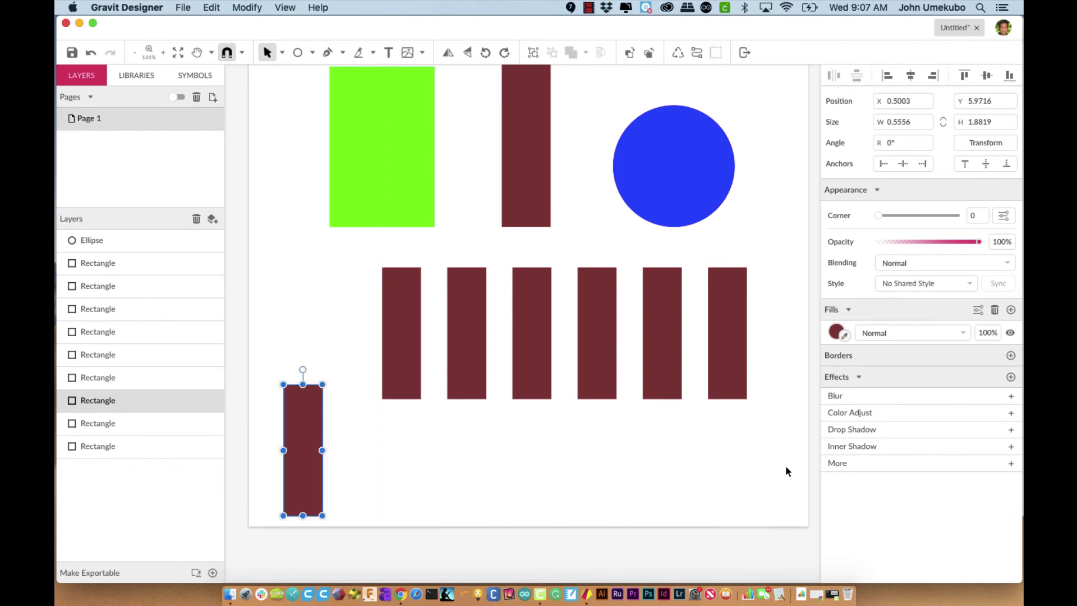
key(Left)
key(Left)
key(Left)
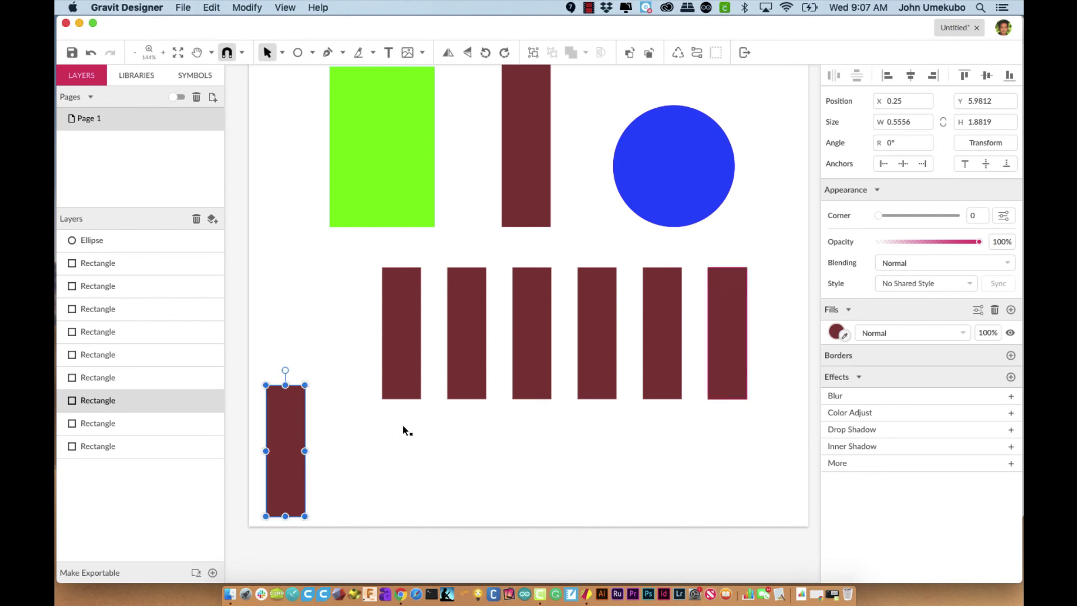
key(super+d)
drag(772, 416, 775, 446)
drag(698, 312, 453, 385)
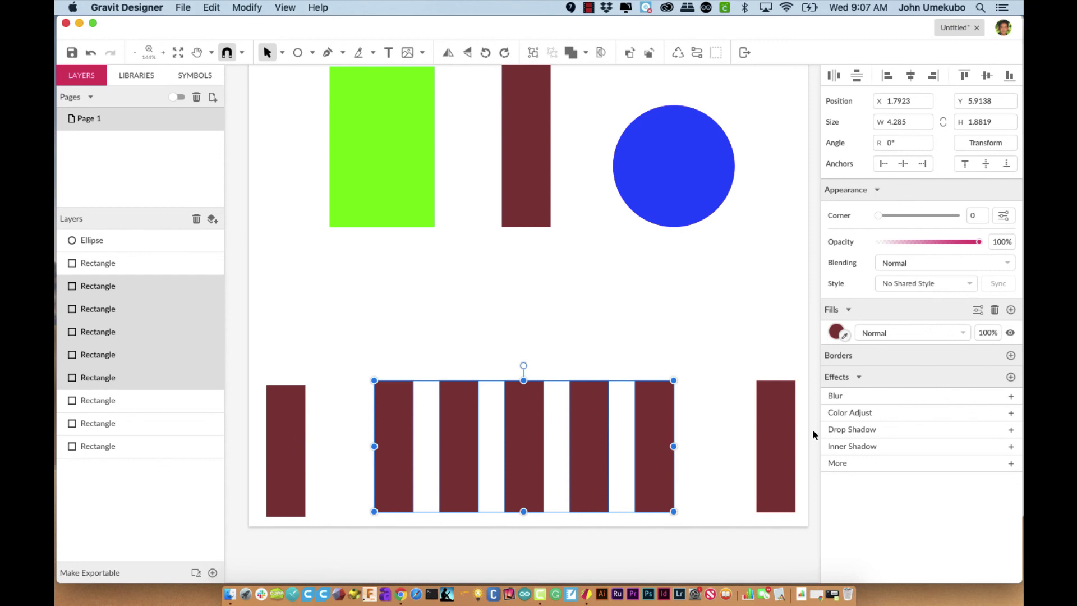
Select all seven rectangles, align their bottoms and distribute them evenly horizontally.
drag(253, 353, 784, 491)
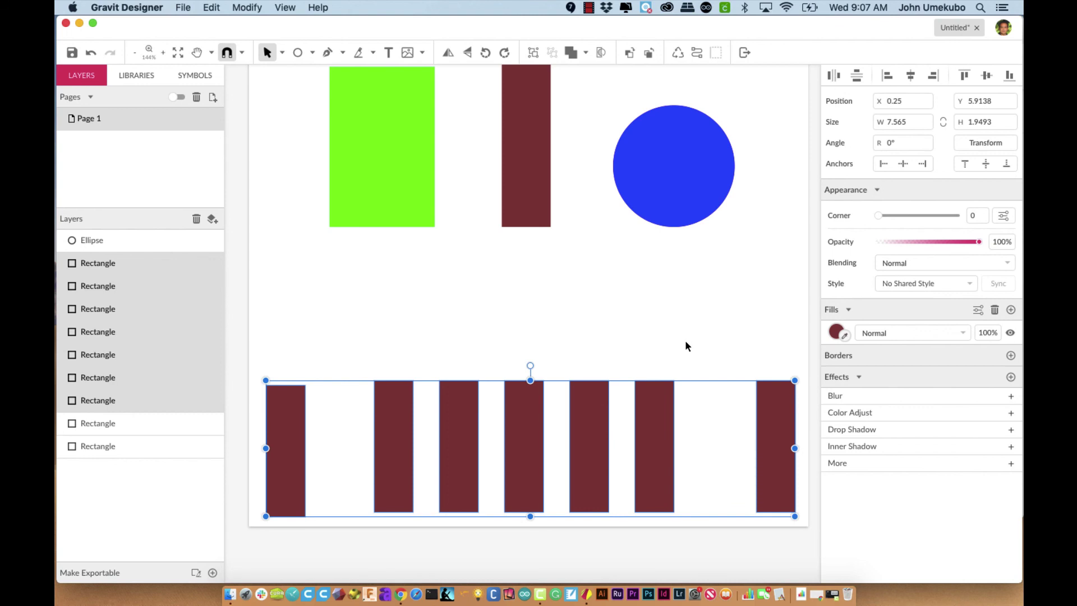
click(1009, 75)
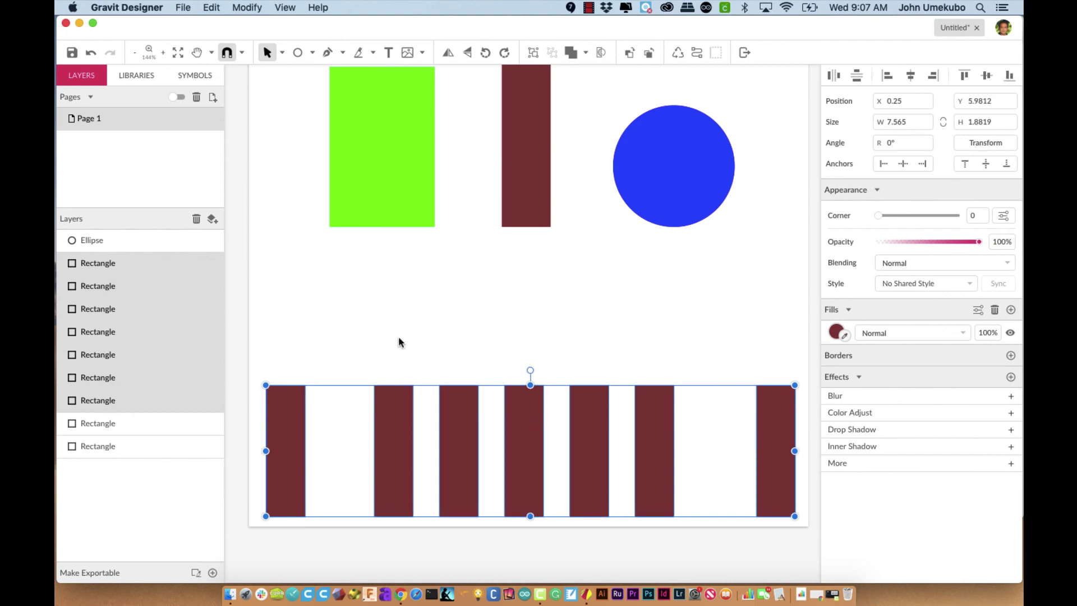
click(834, 75)
click(308, 446)
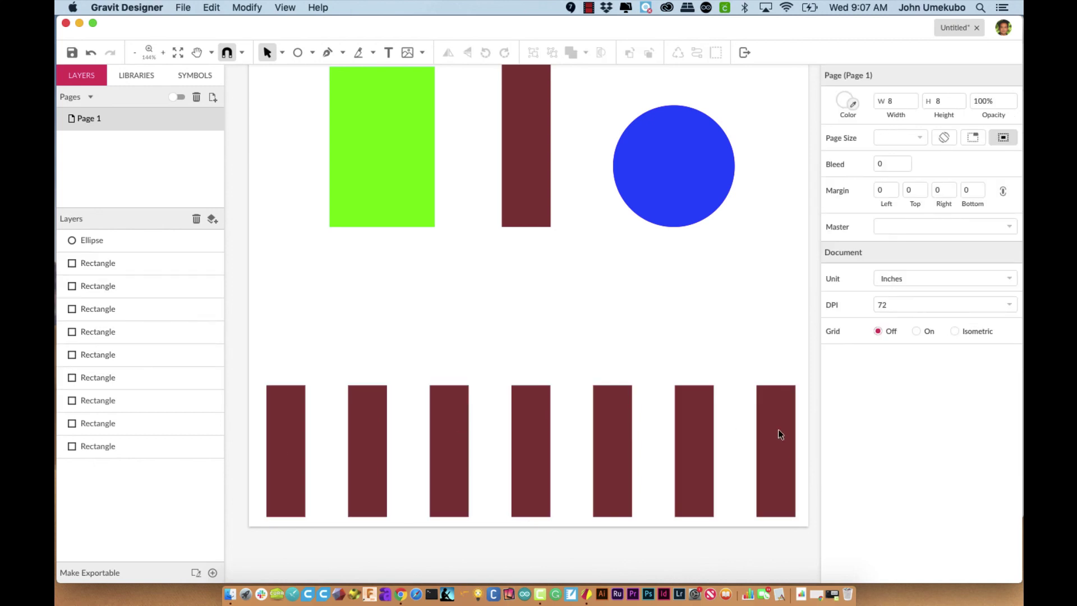
click(612, 449)
drag(376, 321, 646, 430)
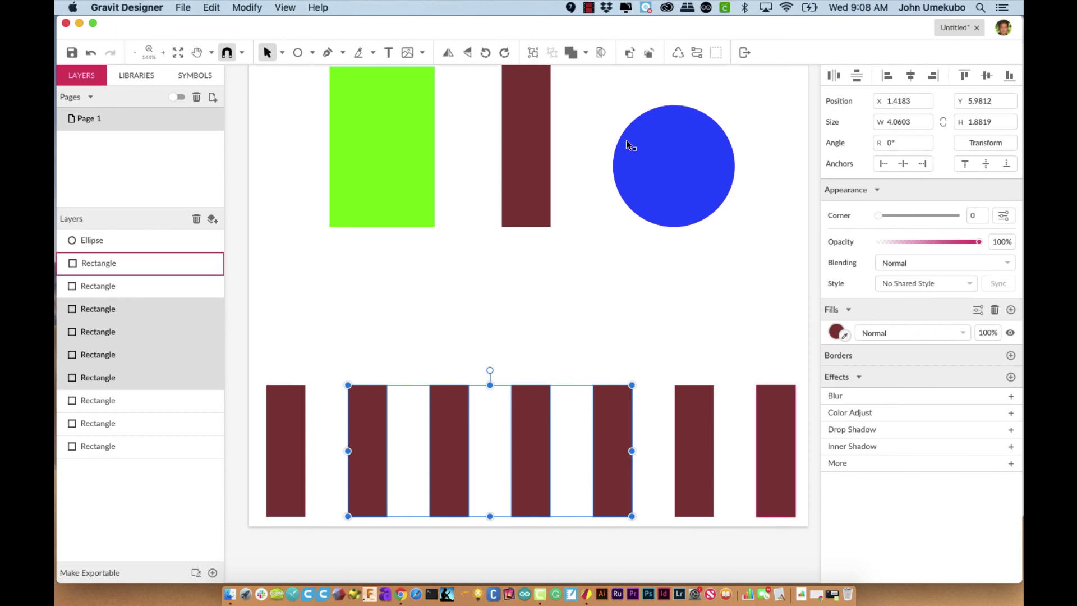
click(588, 6)
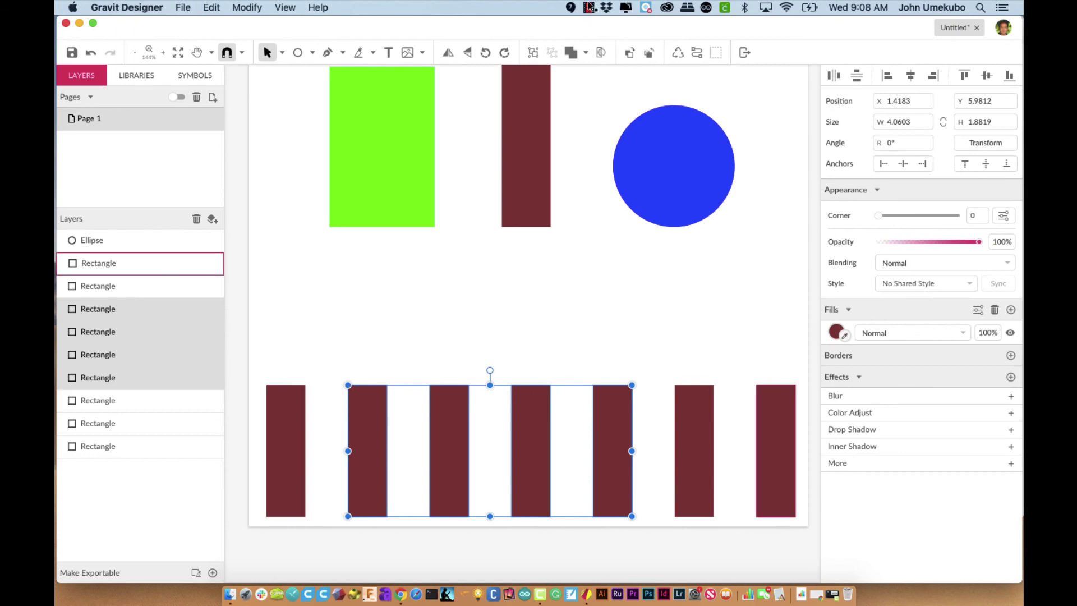